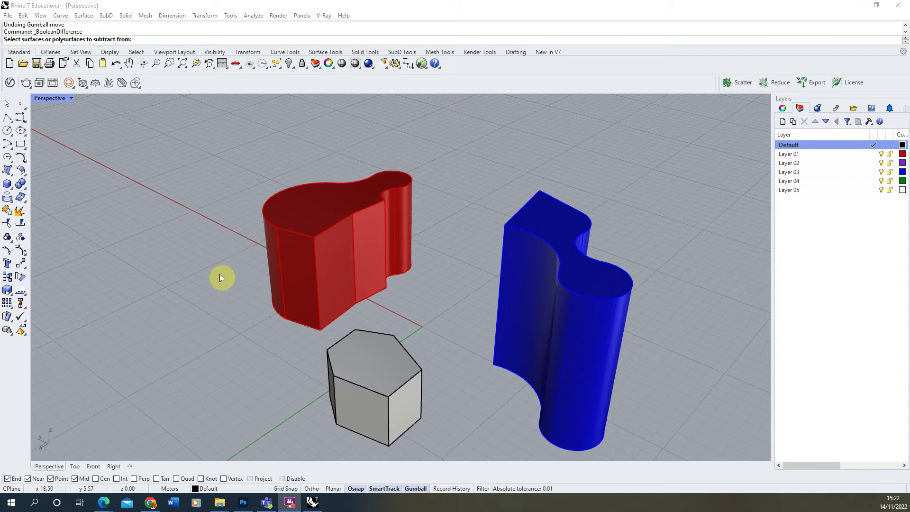
Step: Tear off the Solid Tools flyout into a floating palette beside the viewport
right_click_drag(236, 336, 198, 315)
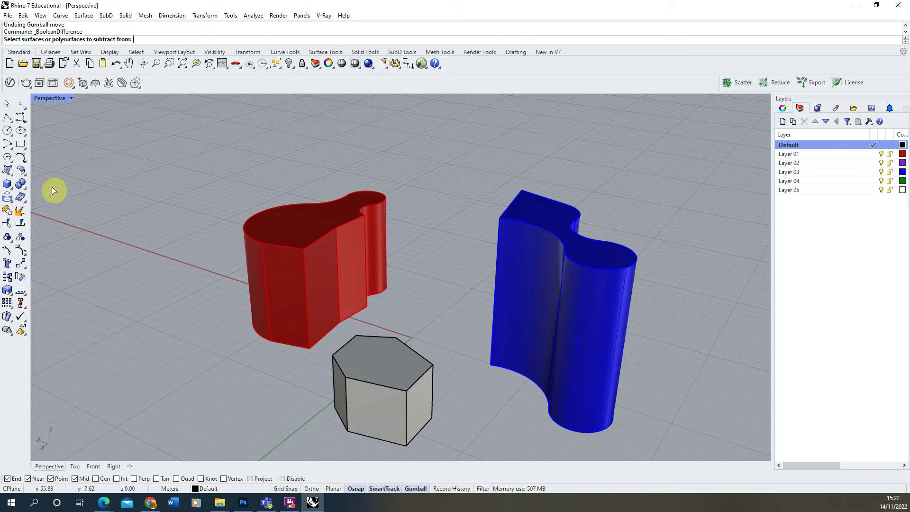
left_click(26, 190)
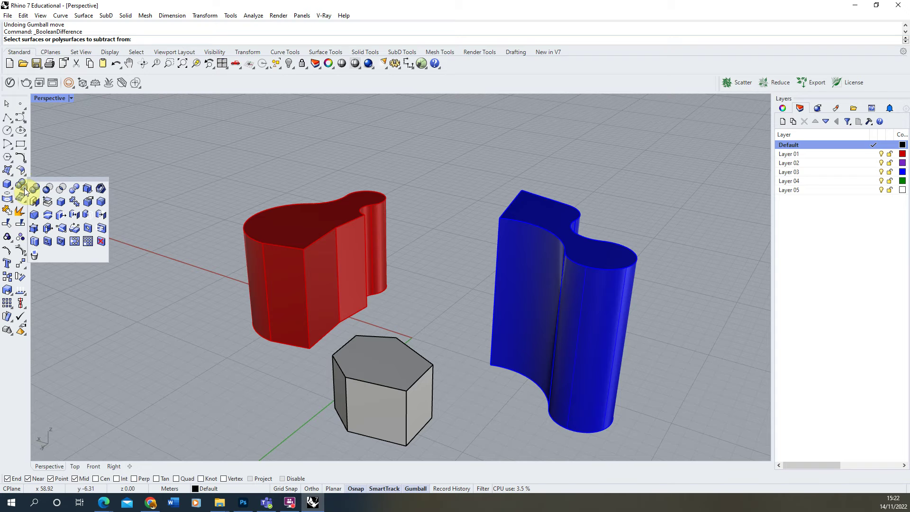
left_click_drag(39, 181, 60, 176)
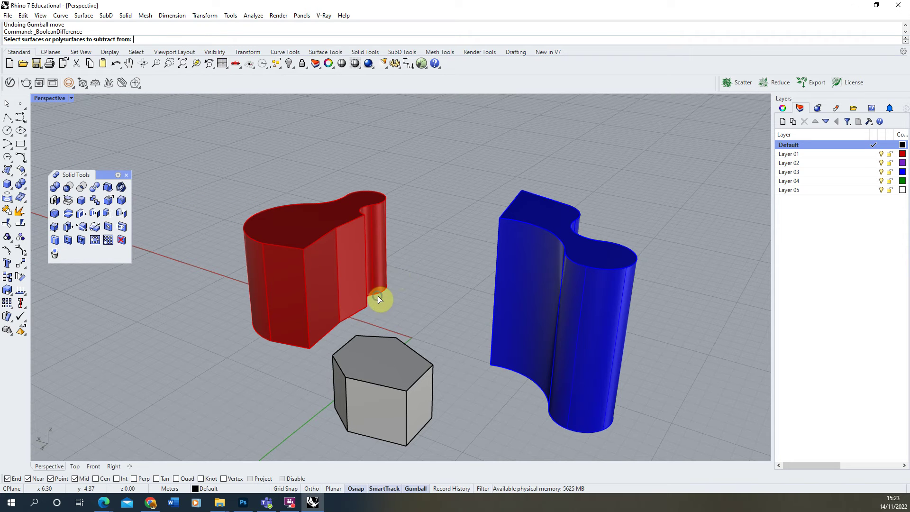
right_click_drag(378, 296, 410, 337)
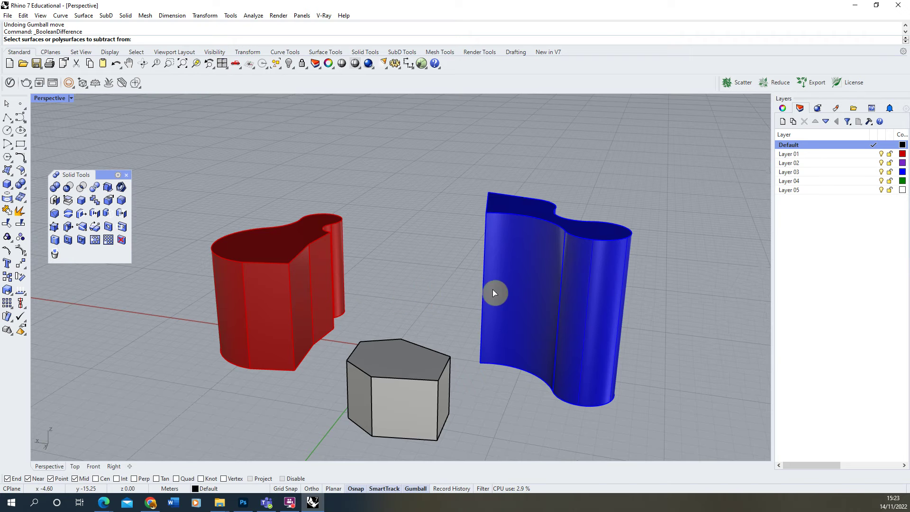
right_click_drag(493, 293, 420, 388)
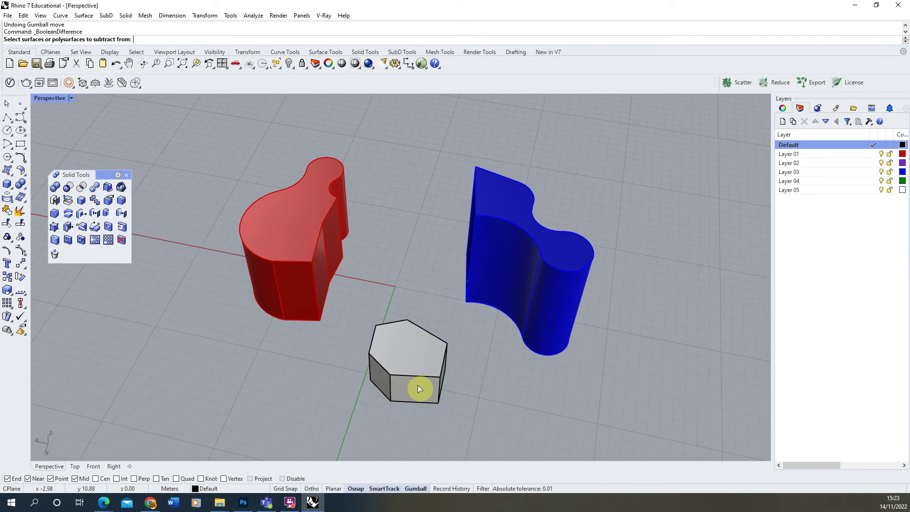
Step: Cancel the pending Boolean Difference and drag the grey hexagon into the red solid's front
left_click(407, 359)
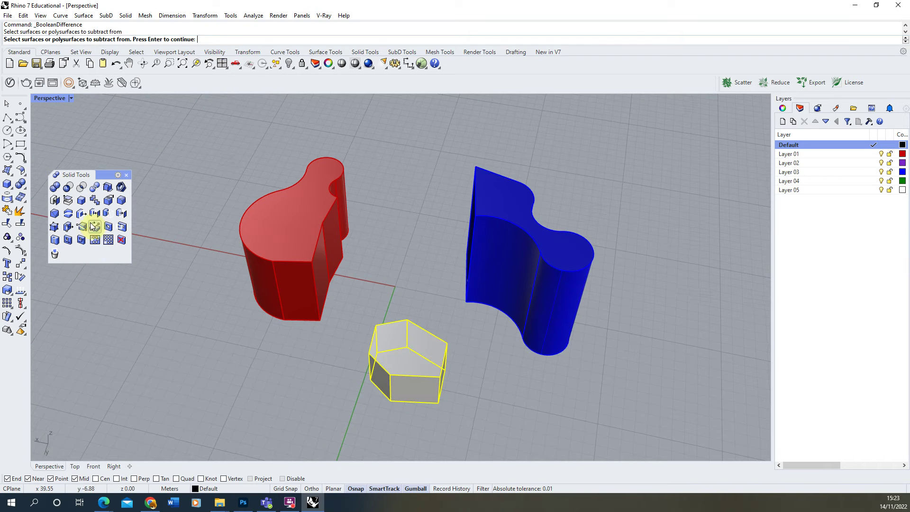
key("Escape")
left_click(411, 339)
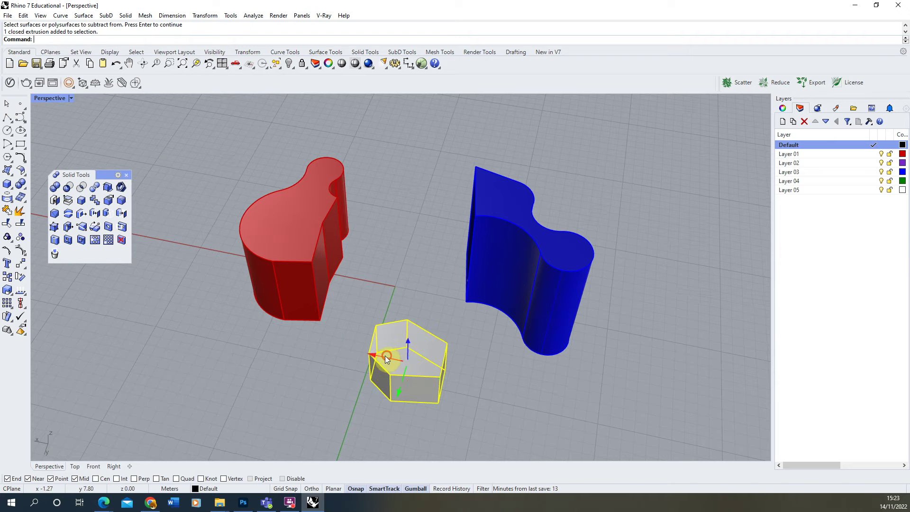
left_click_drag(385, 355, 307, 329)
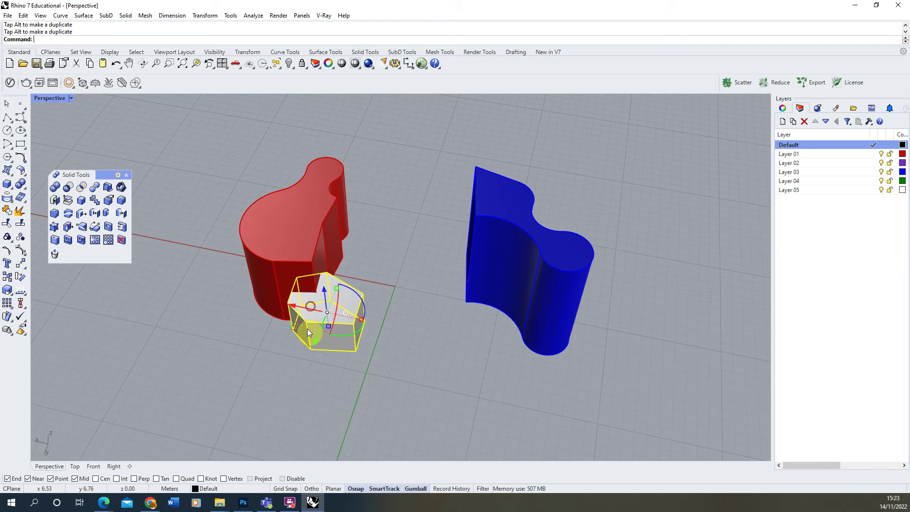
mouse_move(307, 328)
right_mouse_down()
mouse_move(312, 271)
mouse_move(320, 325)
right_mouse_up()
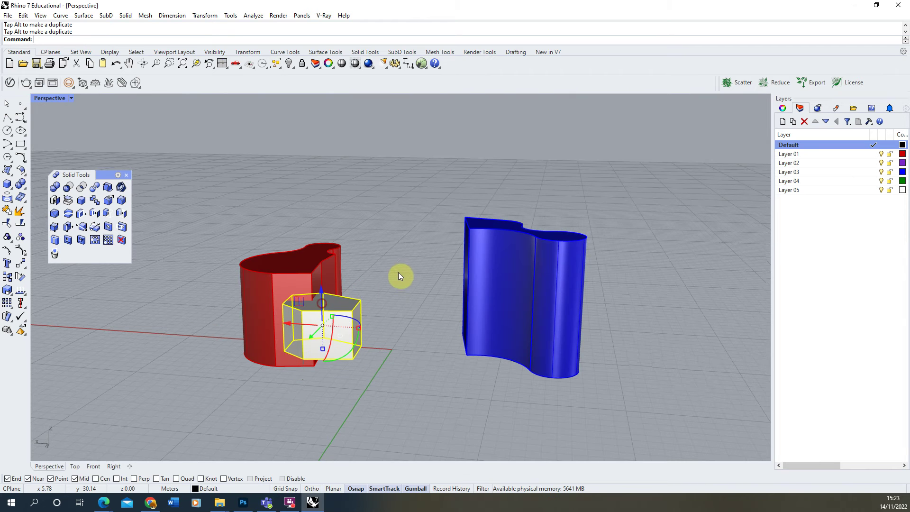
left_click(375, 280)
right_click_drag(377, 281, 317, 305)
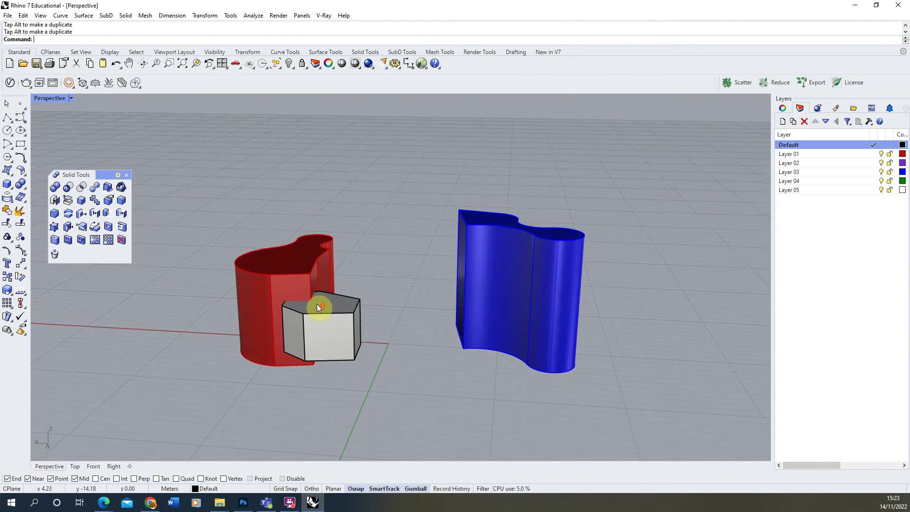
scroll(369, 310, "up", 3)
Step: Check where the hexagon meets the red solid by selecting each and orbiting closer
left_click(370, 310)
left_click(295, 260)
left_click(414, 254)
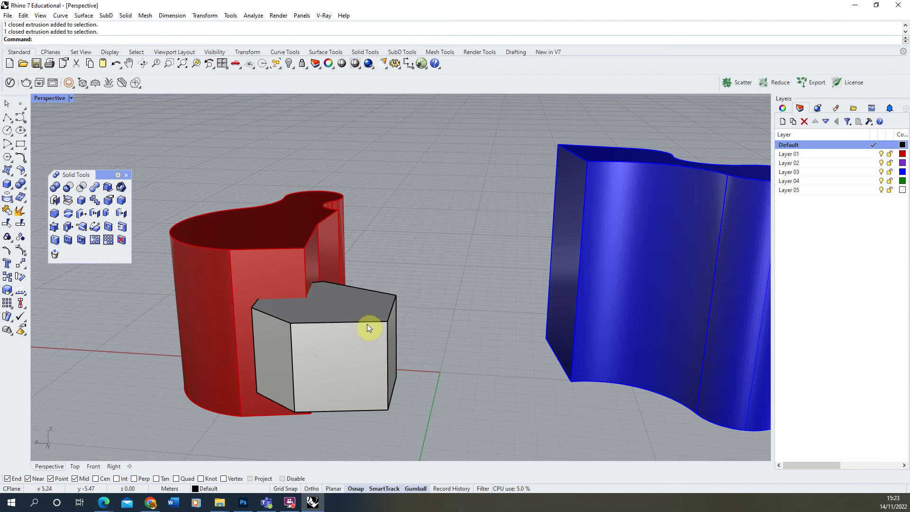
left_click(379, 307)
left_click(314, 254)
left_click(376, 272)
scroll(357, 283, "up", 3)
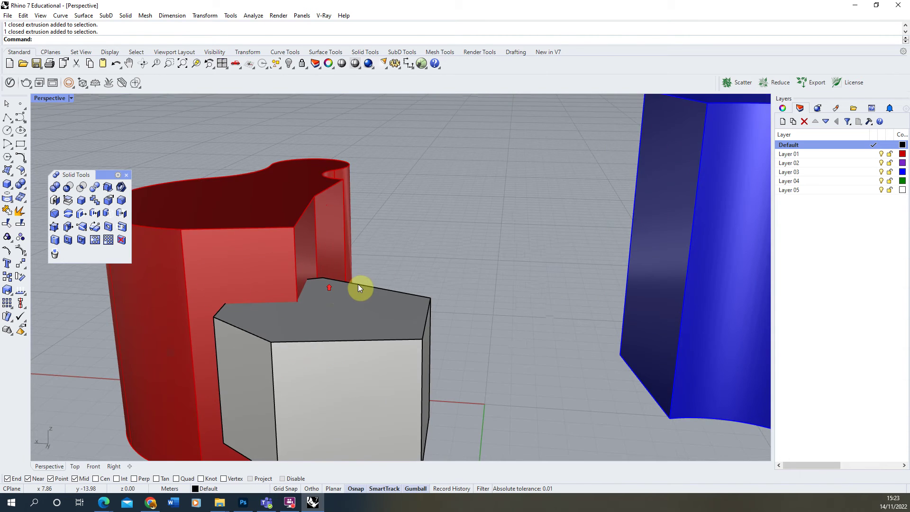
mouse_move(358, 283)
right_mouse_down()
mouse_move(331, 298)
mouse_move(275, 289)
mouse_move(327, 255)
right_mouse_up()
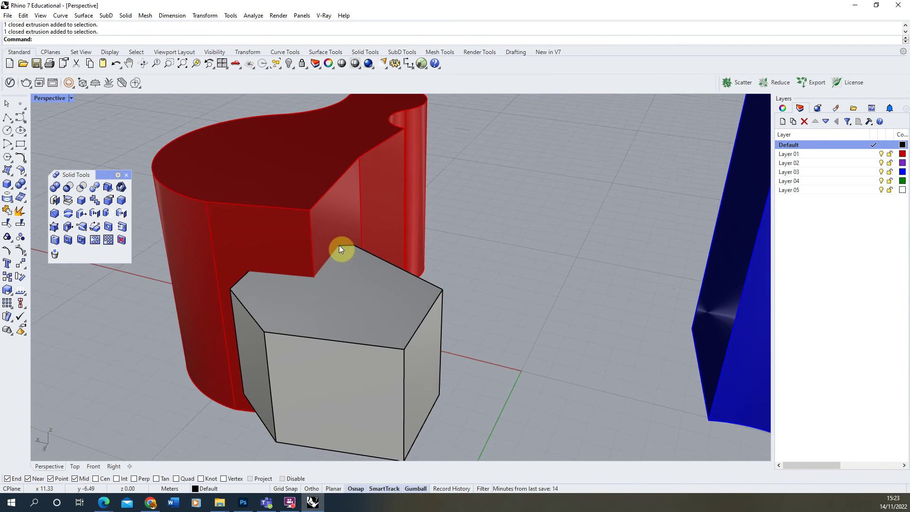
Step: Raise the hexagon slightly, then window-select both the red solid and the hexagon
left_click(326, 308)
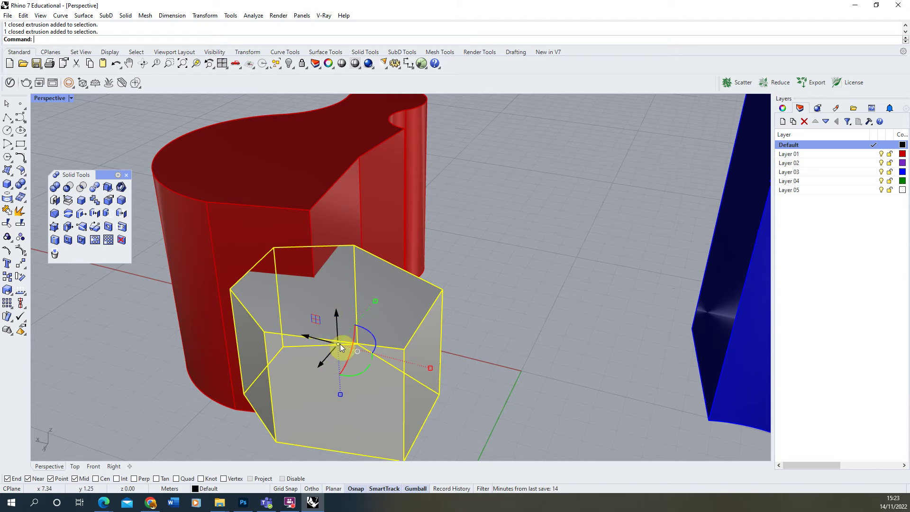
left_click_drag(325, 357, 325, 335)
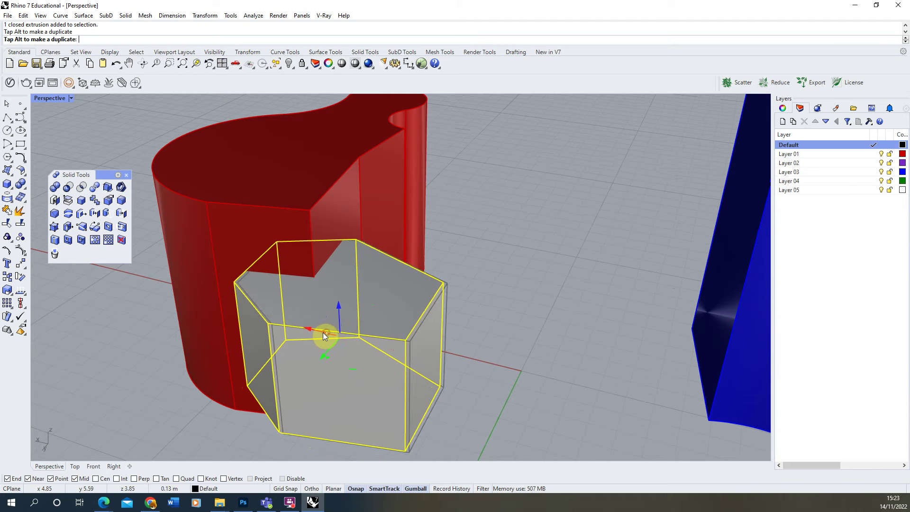
mouse_move(325, 336)
right_mouse_down()
mouse_move(315, 316)
mouse_move(339, 301)
mouse_move(331, 348)
right_mouse_up()
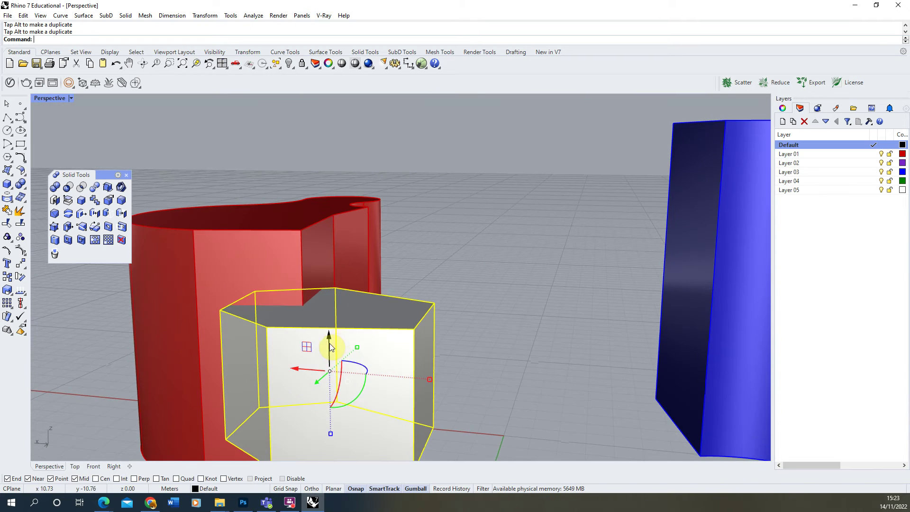
left_click(416, 290)
mouse_move(416, 291)
right_mouse_down()
mouse_move(410, 278)
mouse_move(443, 248)
mouse_move(436, 242)
mouse_move(389, 256)
mouse_move(401, 282)
right_mouse_up()
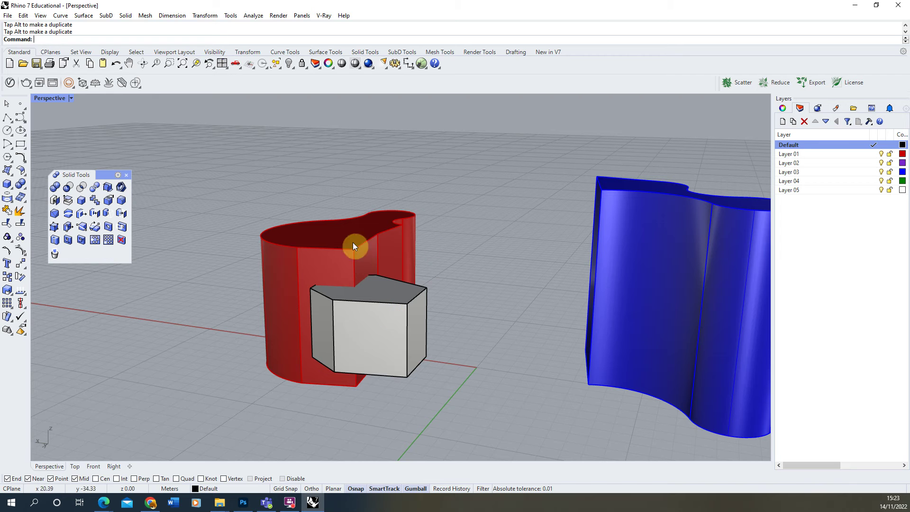
left_click_drag(443, 233, 249, 409)
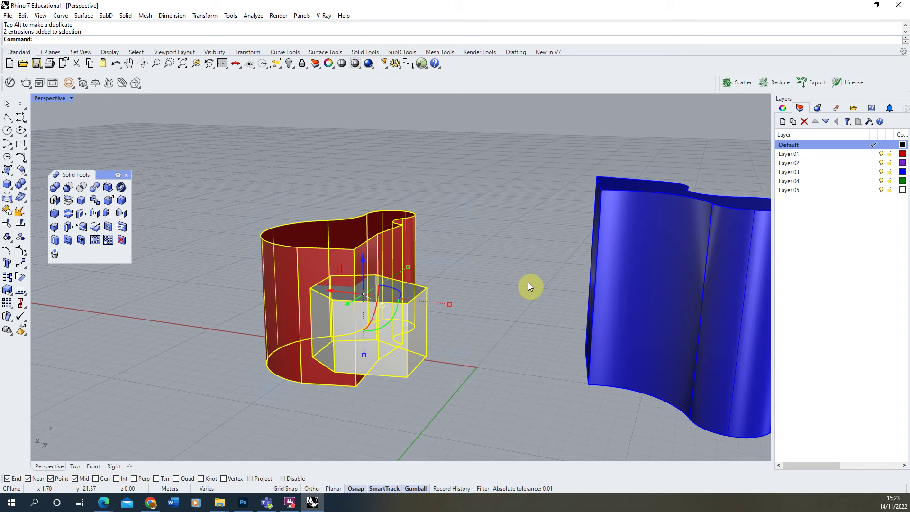
Step: Boolean Union the hexagon with the red solid, then orbit and zoom to inspect the merged shape
left_click(55, 189)
left_click(293, 193)
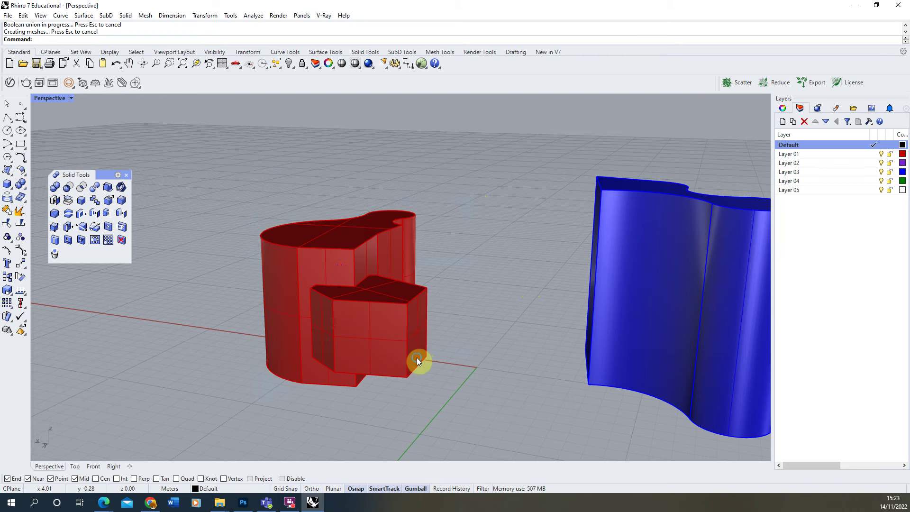
right_click_drag(417, 358, 368, 335)
left_click(248, 265)
left_click(410, 254)
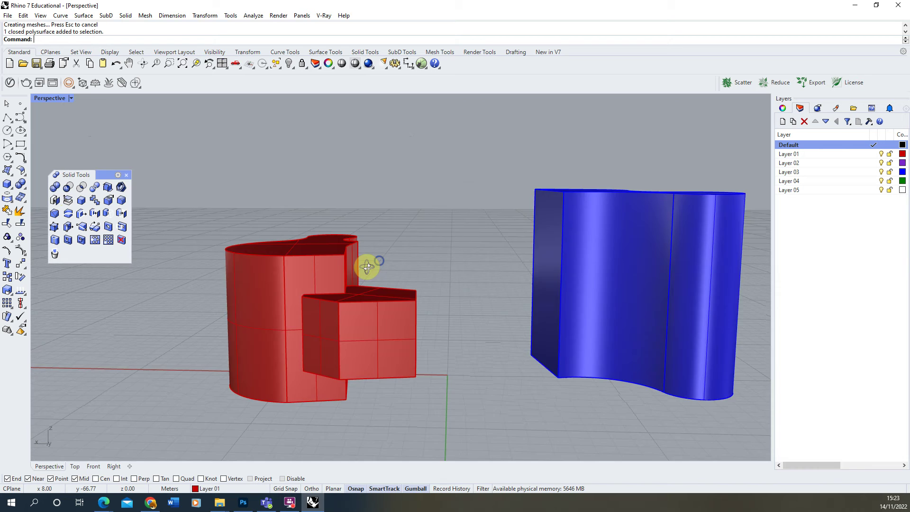
scroll(348, 275, "up", 3)
scroll(348, 274, "up", 3)
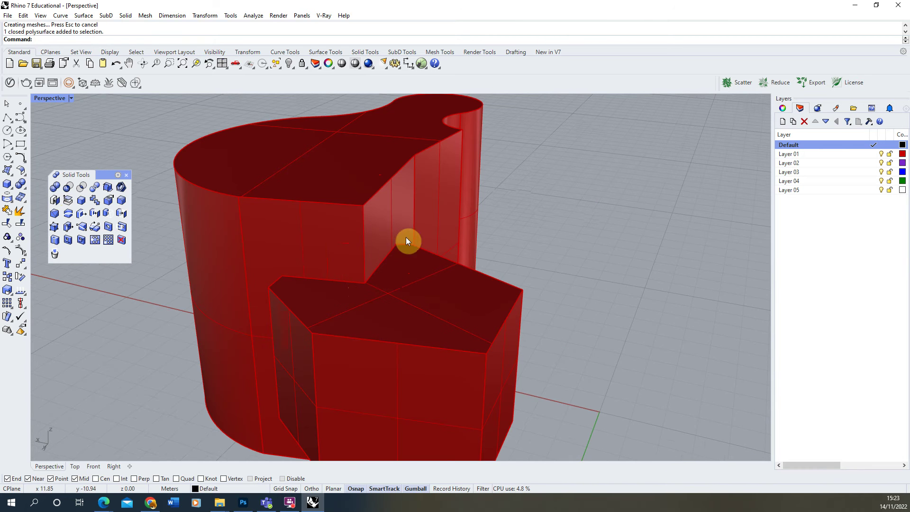
scroll(375, 280, "down", 3)
right_click_drag(372, 272, 342, 417)
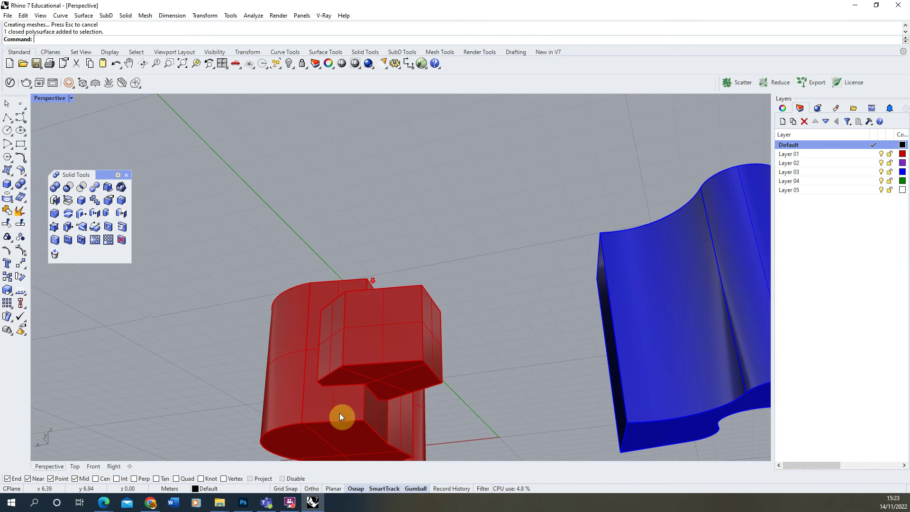
right_click_drag(369, 377, 392, 261)
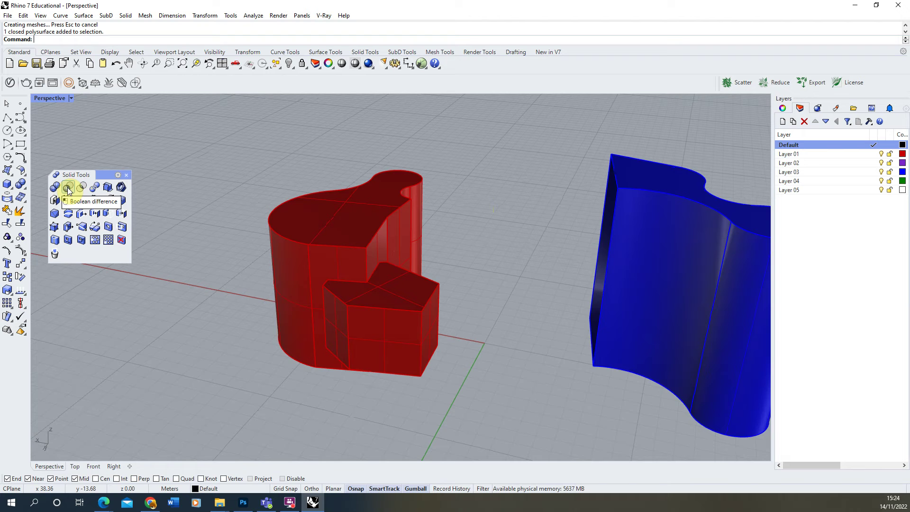
Step: Rotate the blue solid with the gumball arc, redoing the turn once
scroll(293, 297, "down", 4)
left_click(503, 304)
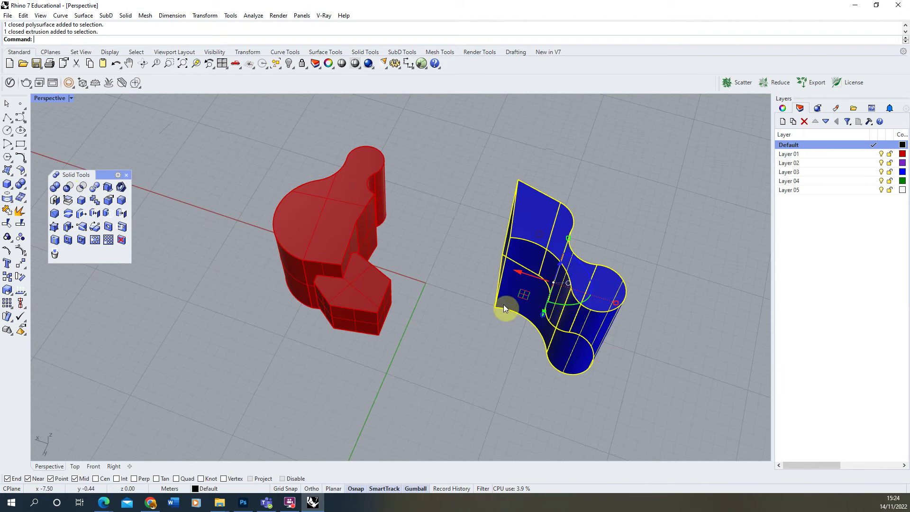
left_click_drag(569, 303, 542, 294)
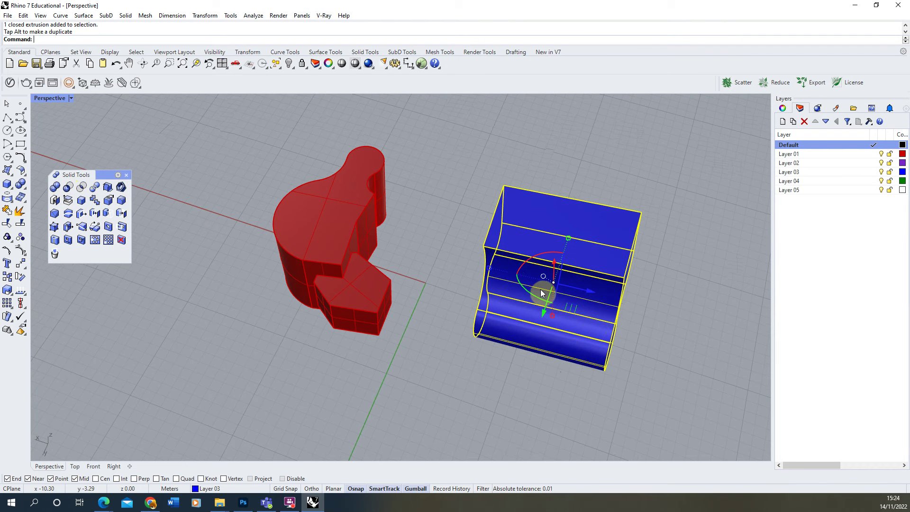
key("ctrl+z")
left_click_drag(579, 271, 546, 306)
key("Escape")
Step: Drag the blue solid onto the red solid and lower it so they interpenetrate
left_click(533, 269)
left_click_drag(533, 269, 360, 260)
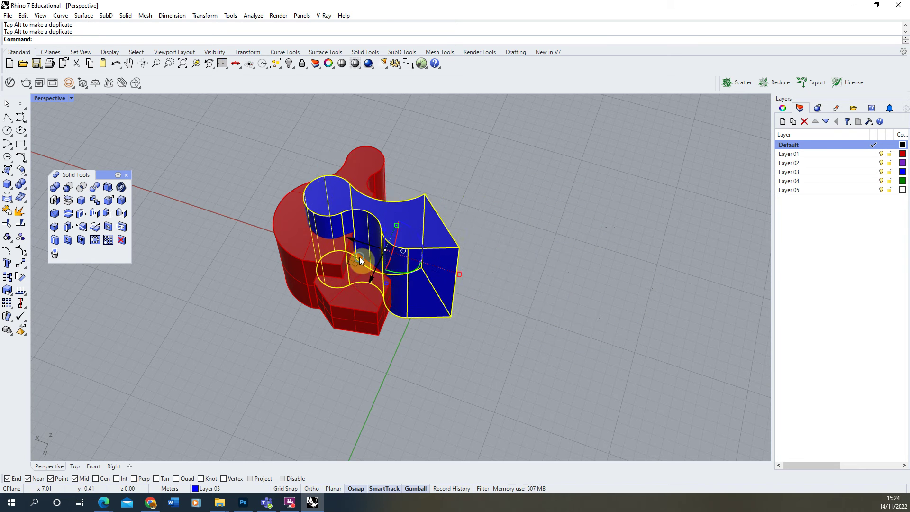
right_click_drag(359, 260, 371, 290)
left_click_drag(372, 258, 348, 268)
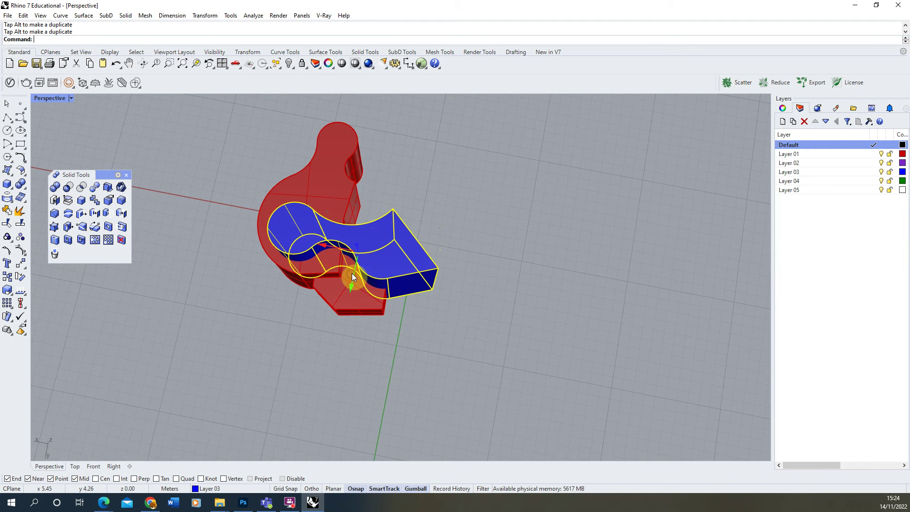
left_click(351, 273)
Step: Orbit around the overlapping solids to compare their heights from the side and above
right_click_drag(353, 269, 374, 196)
scroll(361, 237, "up", 4)
right_click_drag(349, 260, 356, 217)
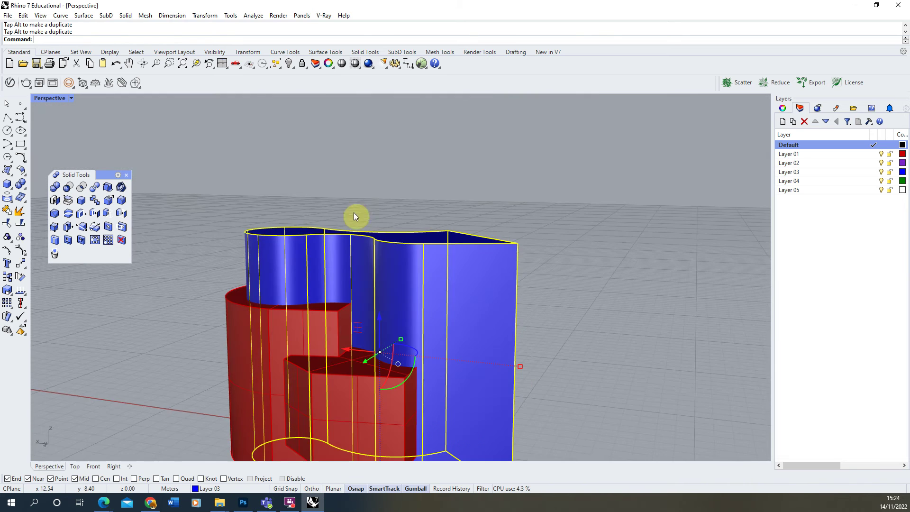
right_click_drag(357, 275, 271, 239)
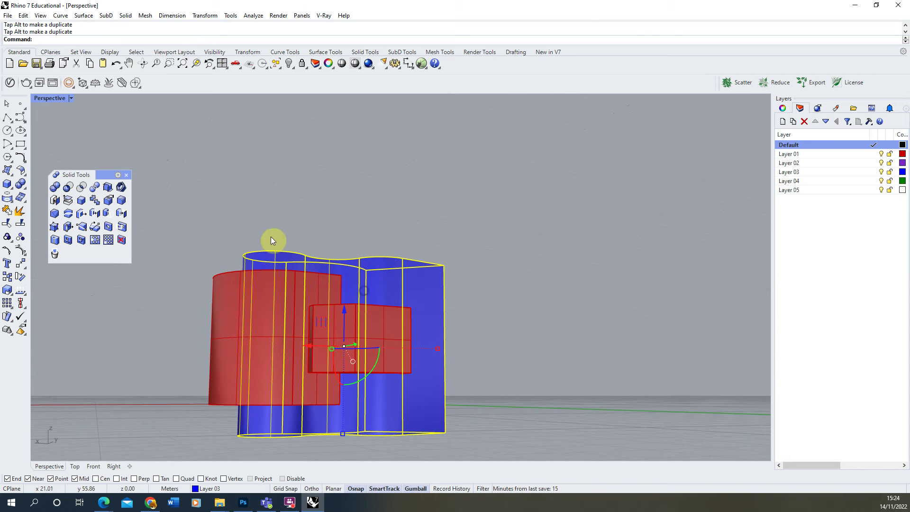
right_click_drag(461, 275, 479, 255)
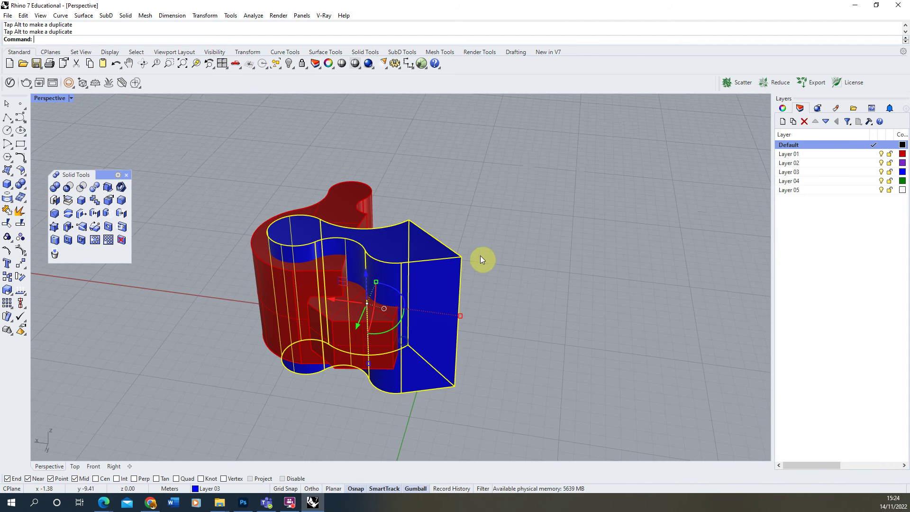
left_click(483, 252)
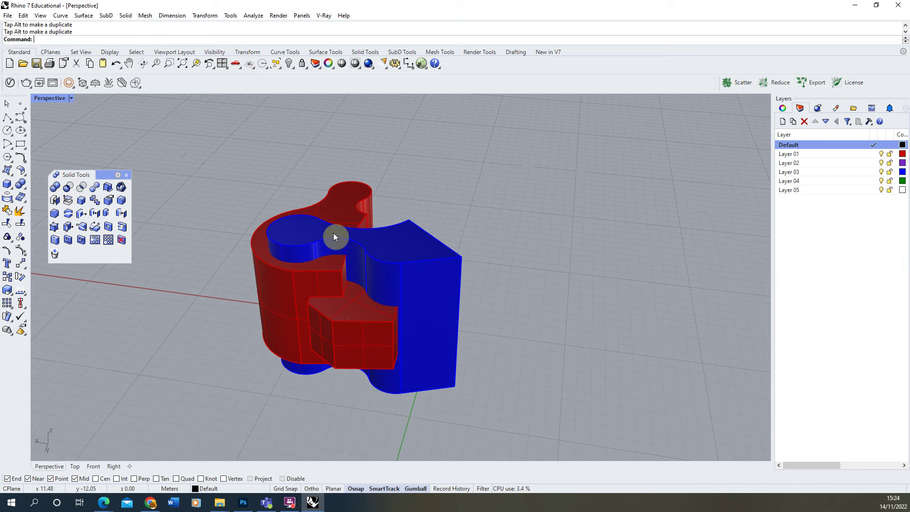
left_click(351, 213)
Step: Run Boolean Difference with the red solid as target and the blue solid as cutter
left_click(69, 187)
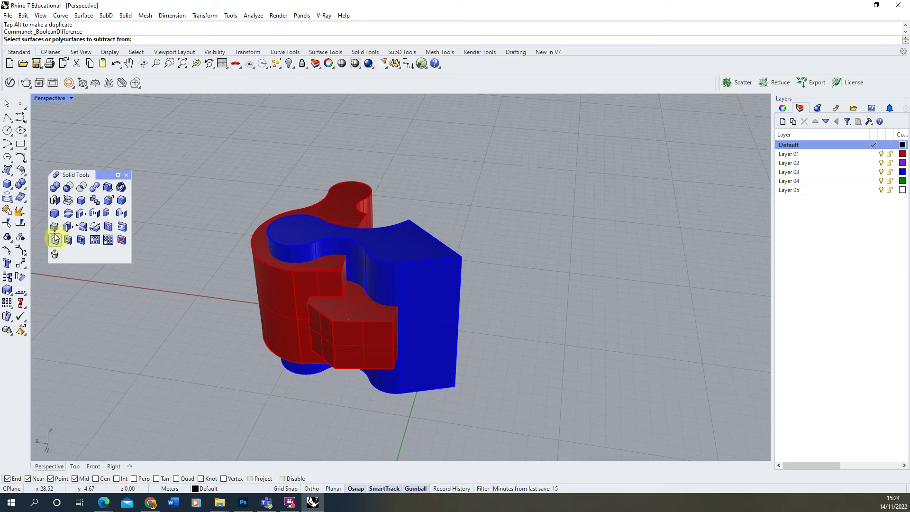
left_click(352, 185)
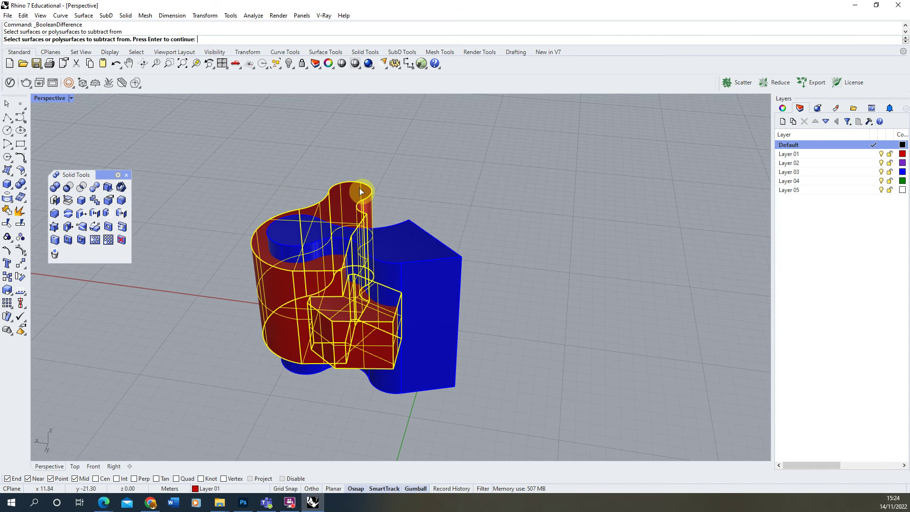
right_click(365, 211)
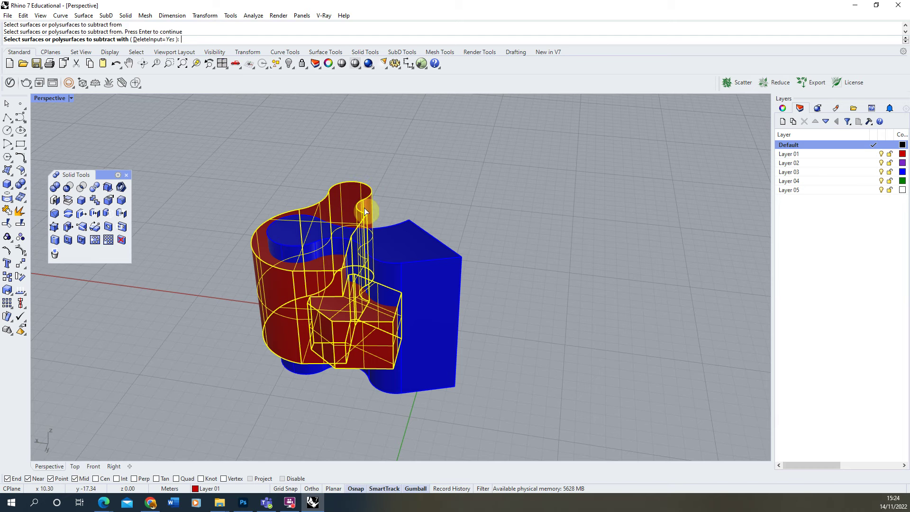
left_click(433, 257)
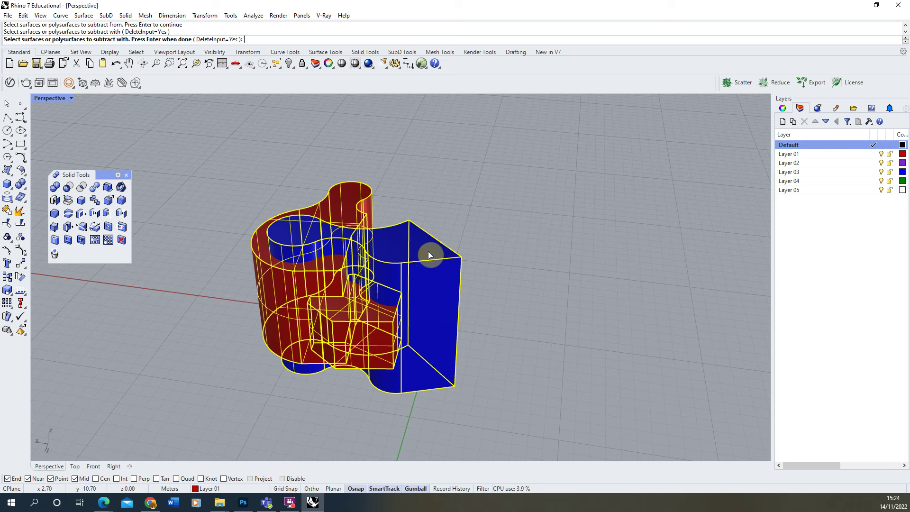
key("Return")
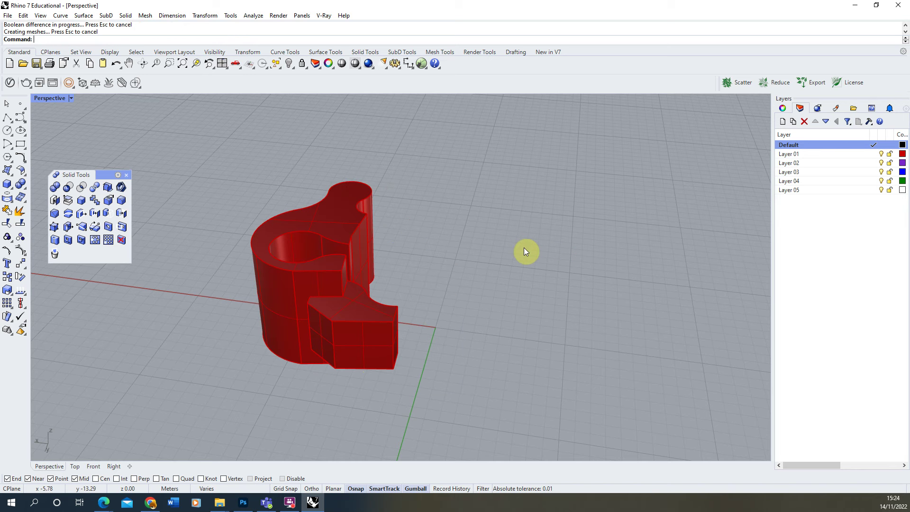
right_click_drag(459, 220, 386, 311)
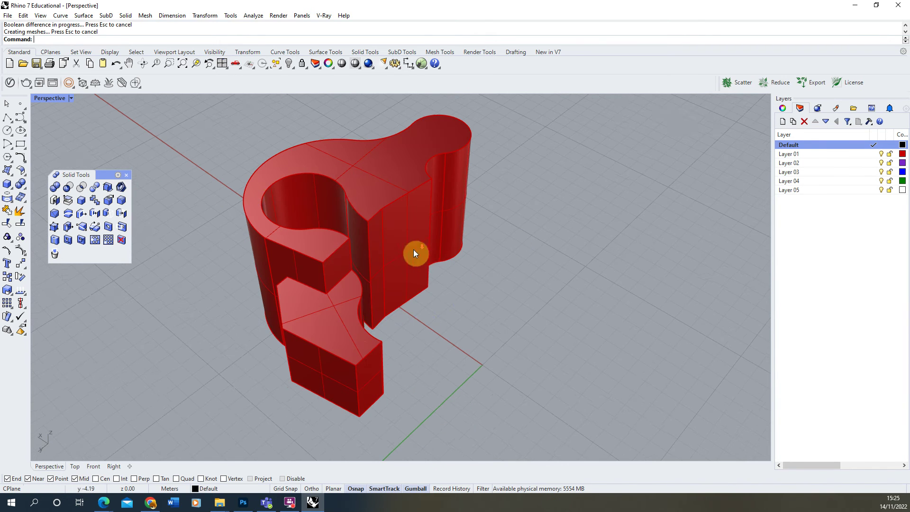
right_click_drag(417, 251, 344, 319)
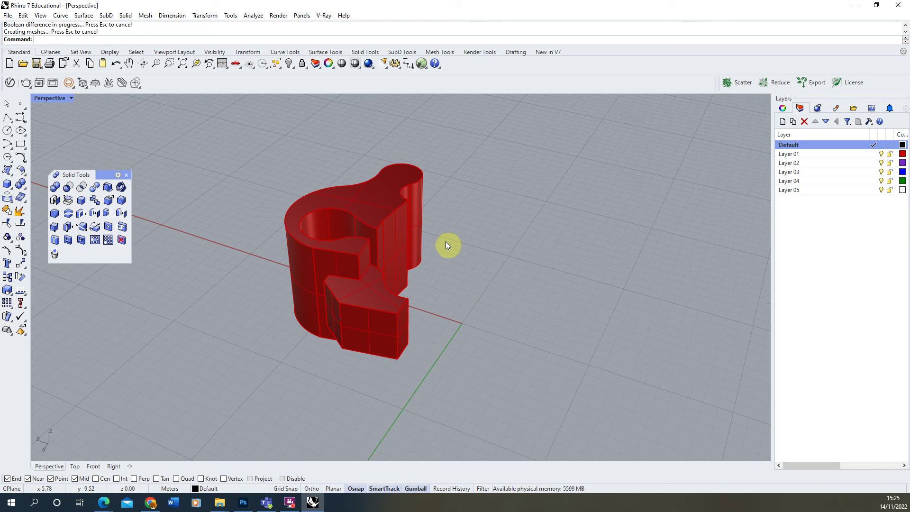
Step: Draw a centre-radius sphere centred on the red solid's inner corner
left_click(11, 188)
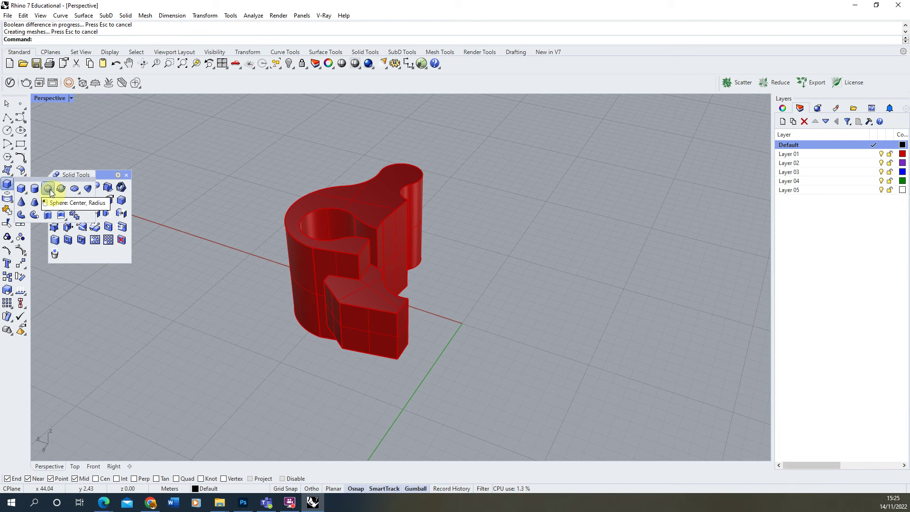
left_click(49, 190)
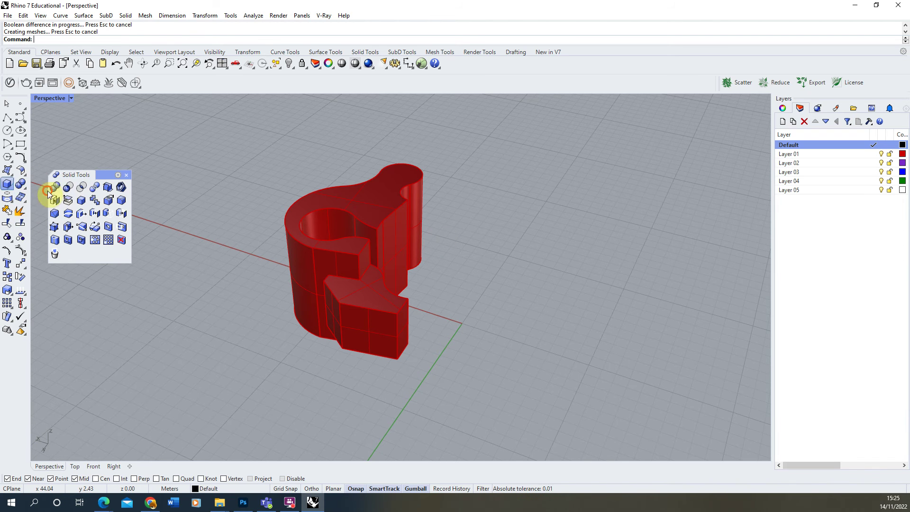
left_click(376, 226)
left_click(420, 218)
right_click_drag(420, 218, 374, 216)
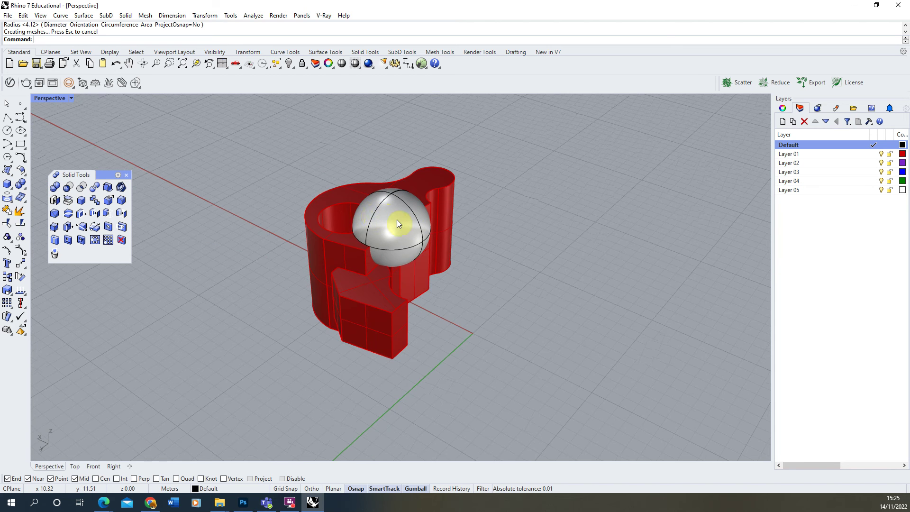
Step: Subtract the sphere from the red solid and orbit to inspect the rounded cavity
left_click(69, 188)
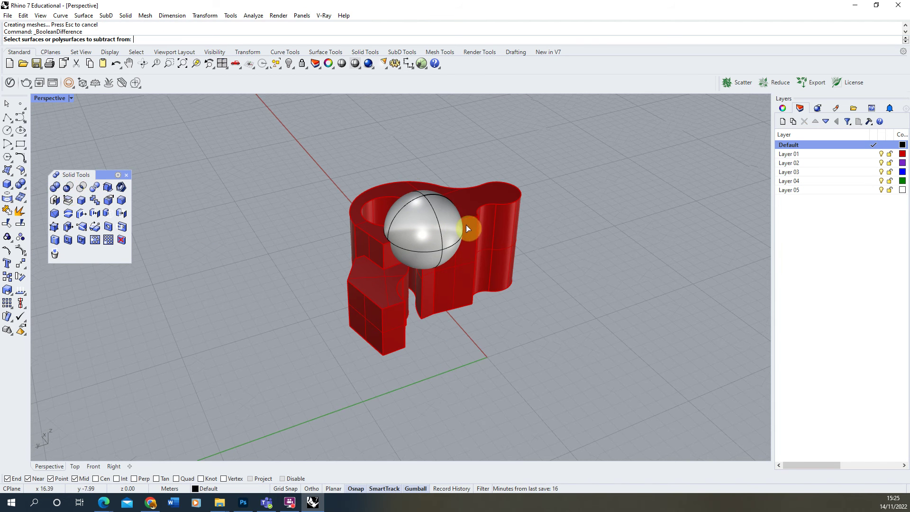
left_click(481, 246)
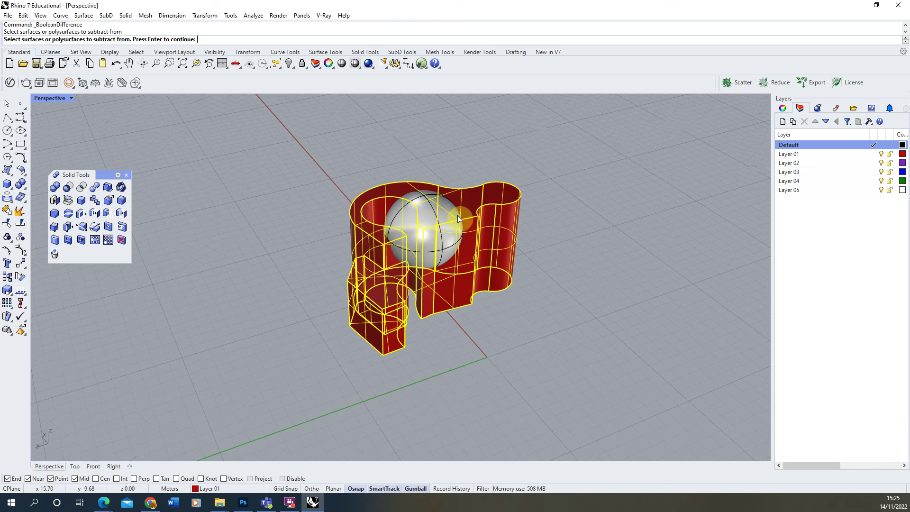
key("Return")
left_click(429, 209)
key("Return")
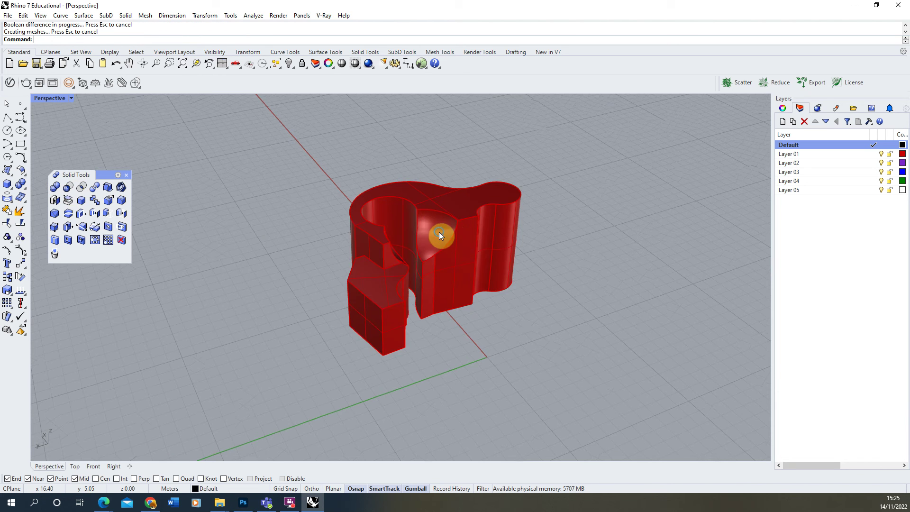
right_click_drag(439, 231, 413, 222)
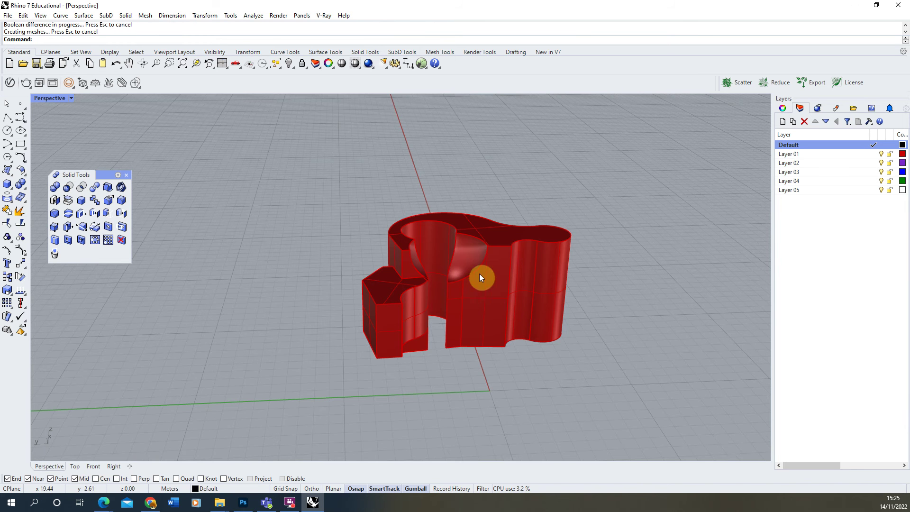
right_click_drag(474, 263, 540, 214)
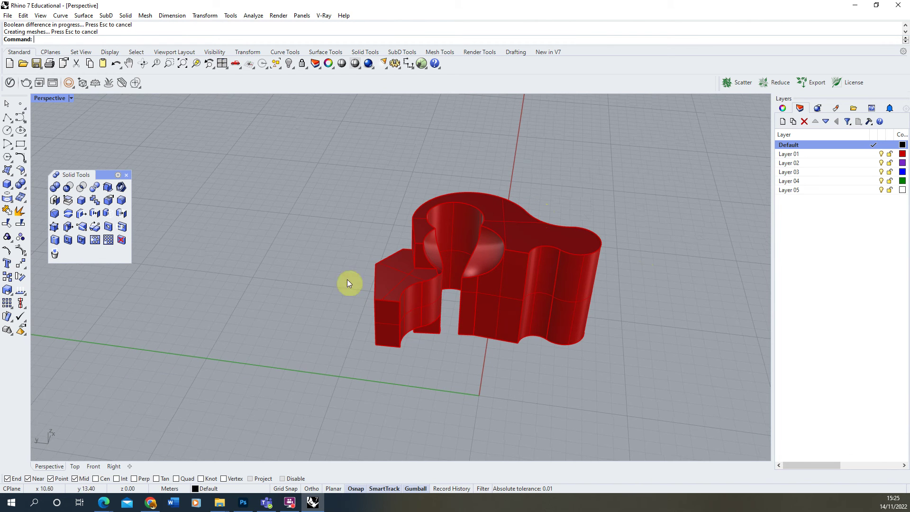
right_click_drag(348, 291, 472, 267)
Step: Undo with Ctrl+Z to bring back the uncut red solid and separate blue solid, then deselect
key("ctrl+z")
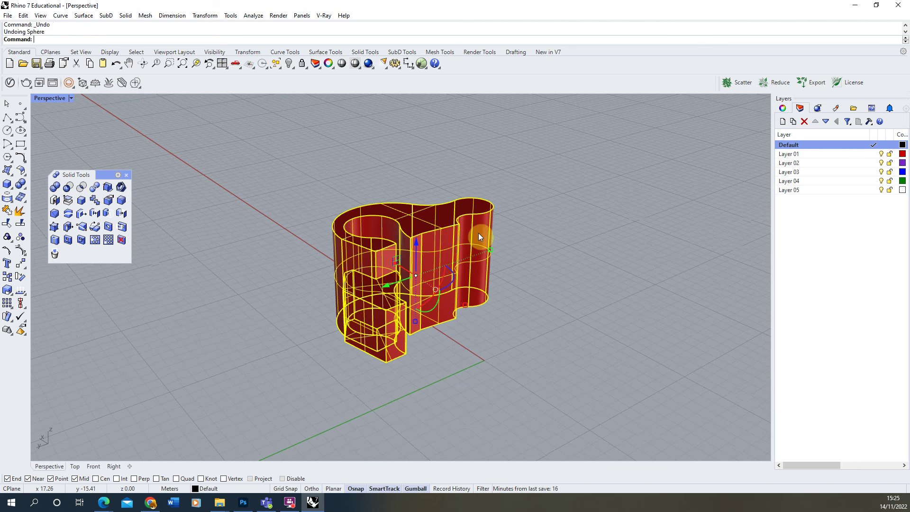
right_click_drag(428, 222, 438, 246)
left_click(441, 234)
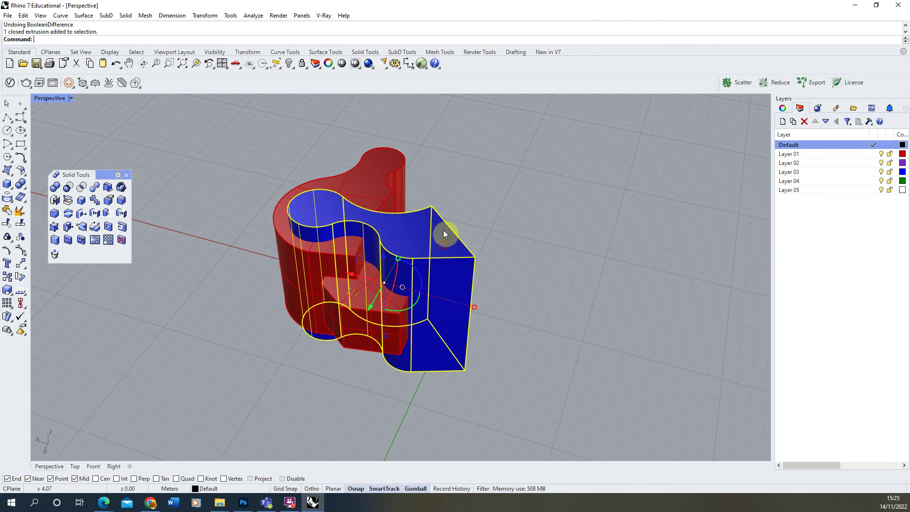
left_click(503, 175)
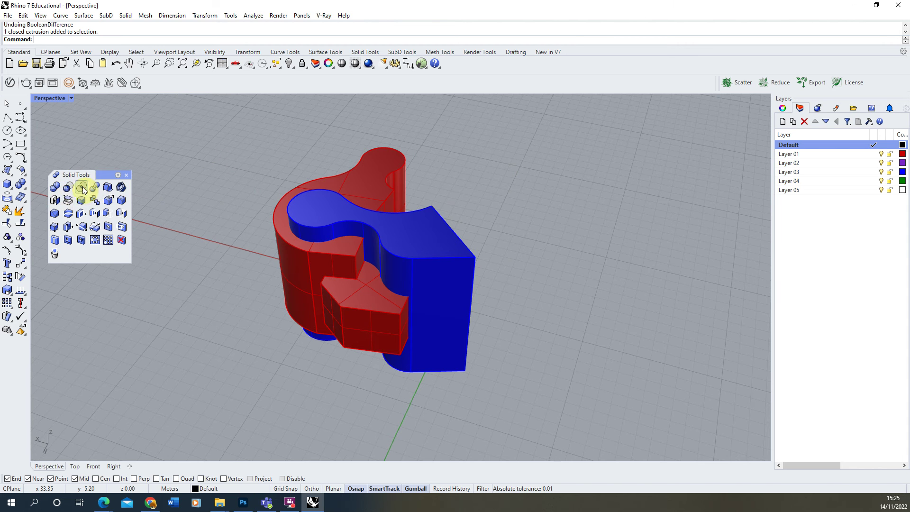
Step: Rerun Boolean Difference on the red solid with the blue cutter and DeleteInput=No
left_click(67, 190)
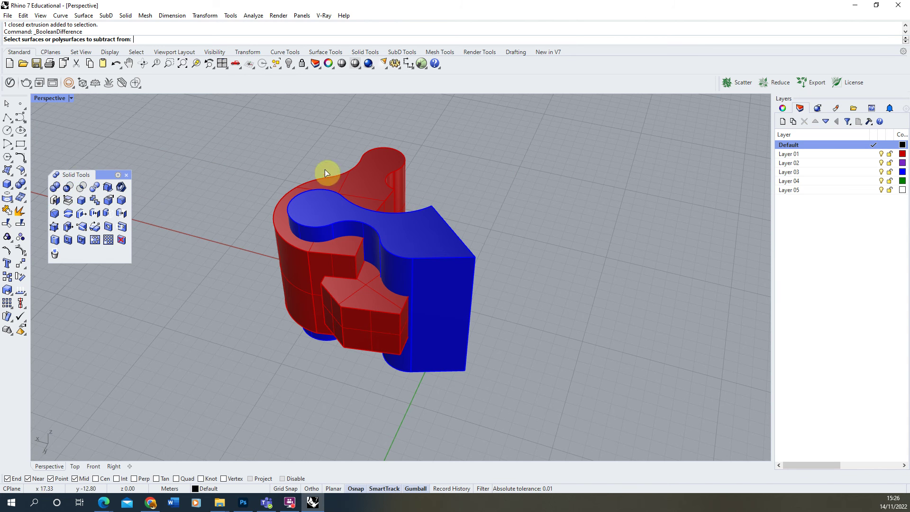
left_click(367, 176)
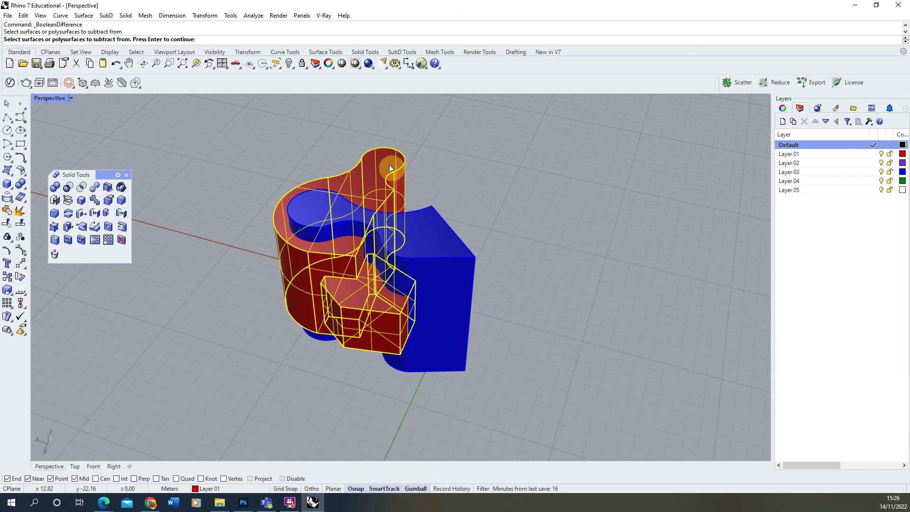
right_click(359, 197)
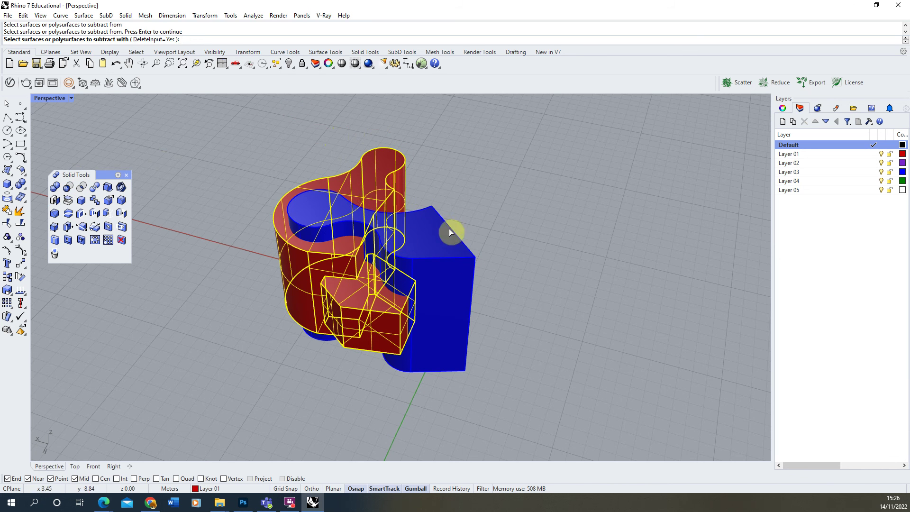
left_click(159, 40)
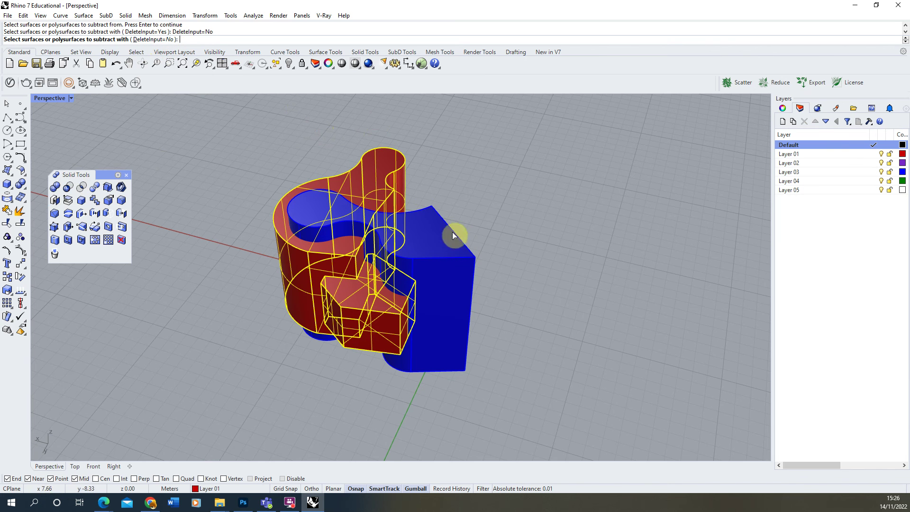
left_click(447, 246)
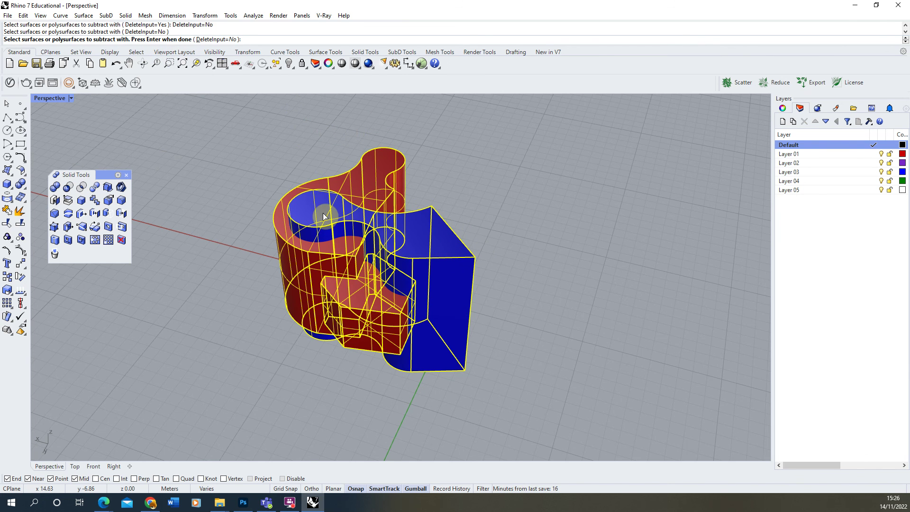
key("Return")
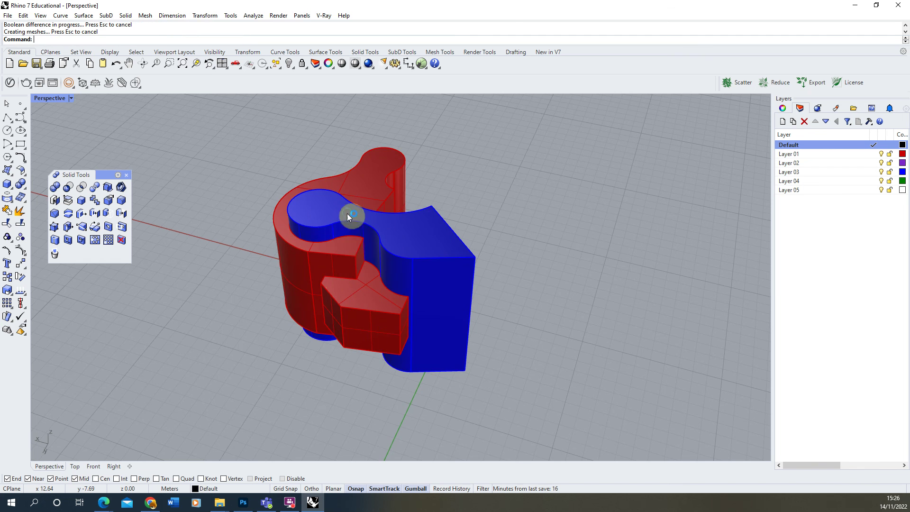
Step: Lift the kept blue solid straight up to reveal the carved hollow, then lower it back
mouse_move(348, 214)
right_mouse_down()
mouse_move(349, 254)
mouse_move(347, 202)
mouse_move(335, 223)
right_mouse_up()
left_click(334, 222)
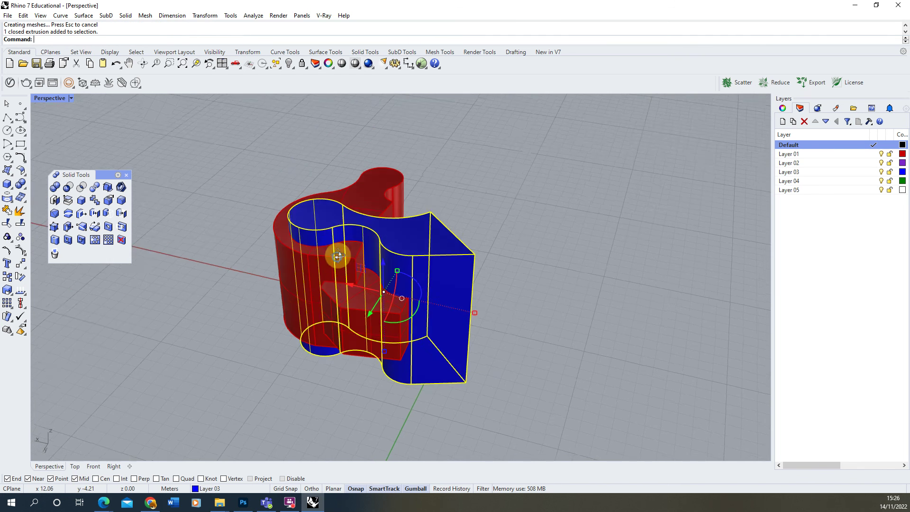
right_click_drag(339, 254, 347, 223)
left_click_drag(379, 295, 368, 118)
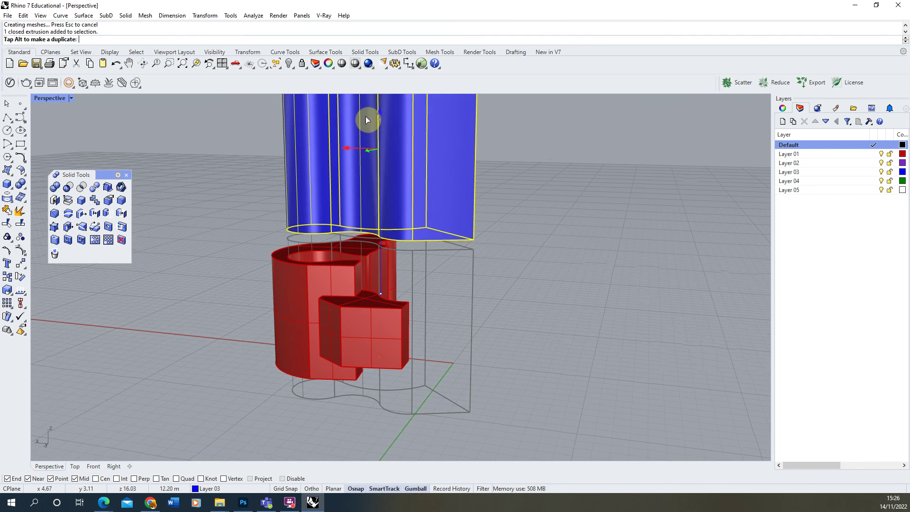
right_click_drag(387, 174, 417, 213)
left_click_drag(402, 181, 401, 370)
right_click_drag(461, 288, 436, 275)
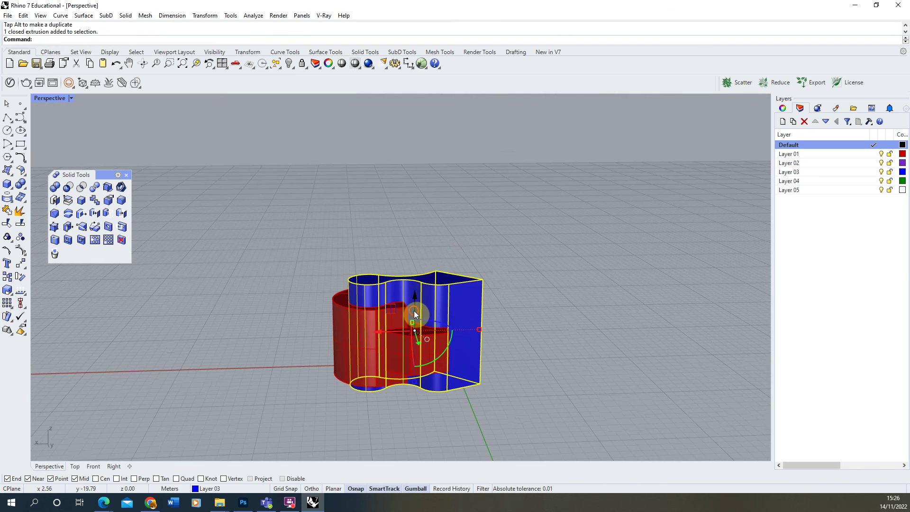
Step: Raise the blue solid again, set it flush in the hollow, and deselect it
left_click_drag(414, 311, 408, 203)
right_click_drag(393, 291, 410, 229)
scroll(394, 319, "up", 5)
scroll(391, 308, "down", 5)
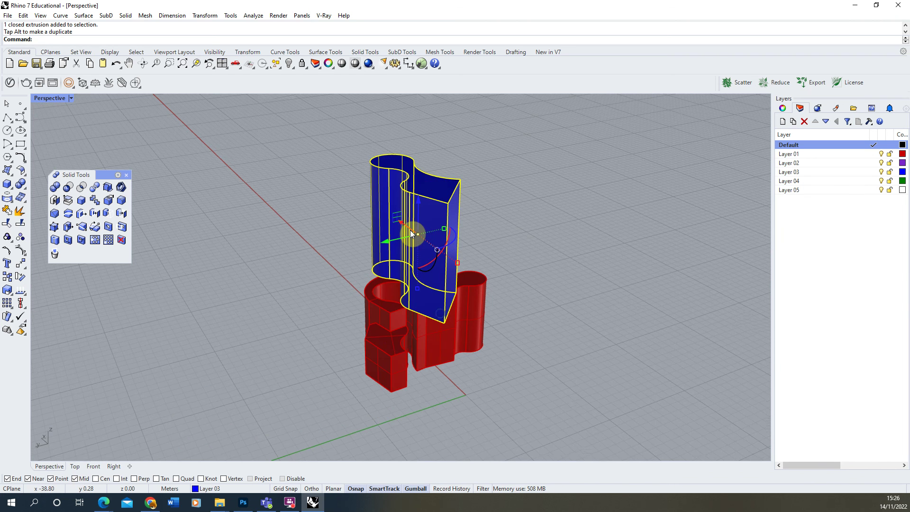
left_click_drag(411, 229, 429, 294)
key("Escape")
right_click_drag(429, 294, 175, 306)
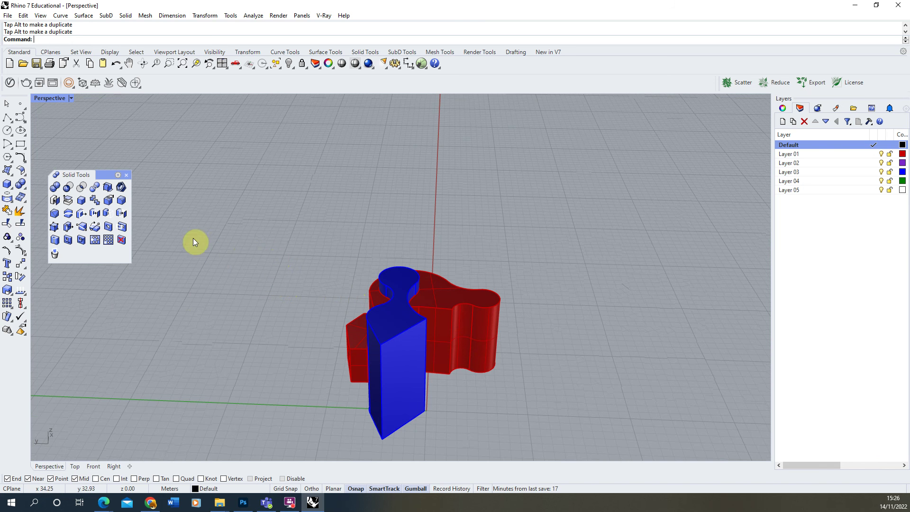
right_click_drag(293, 311, 393, 265)
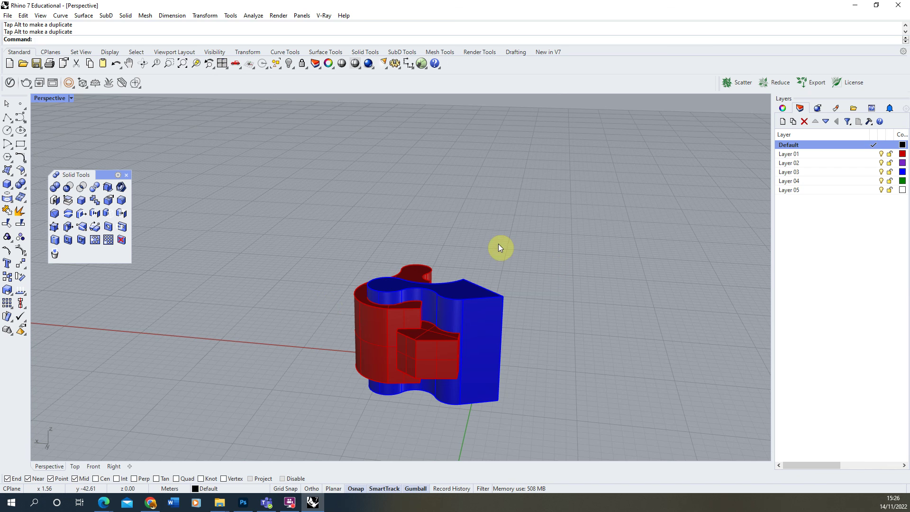